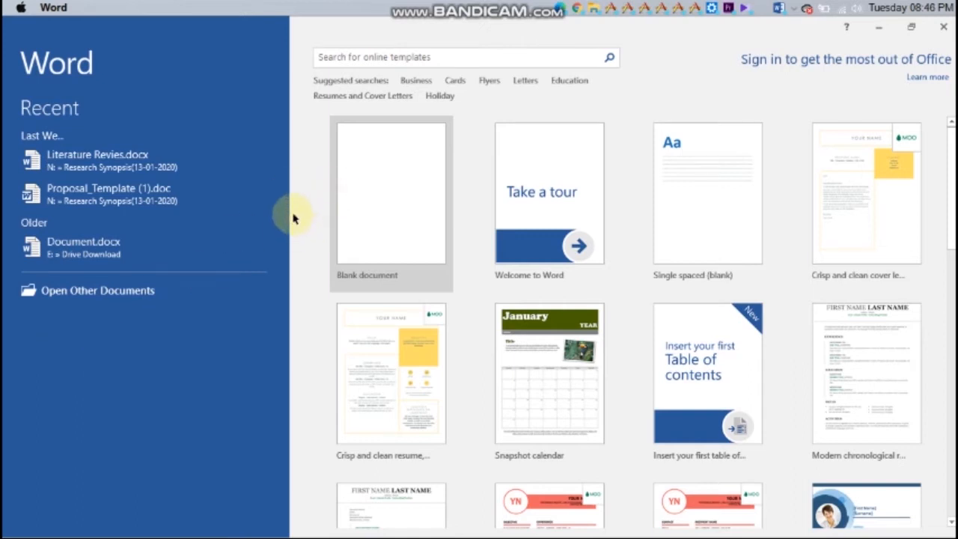
- Create a new blank document
click(374, 241)
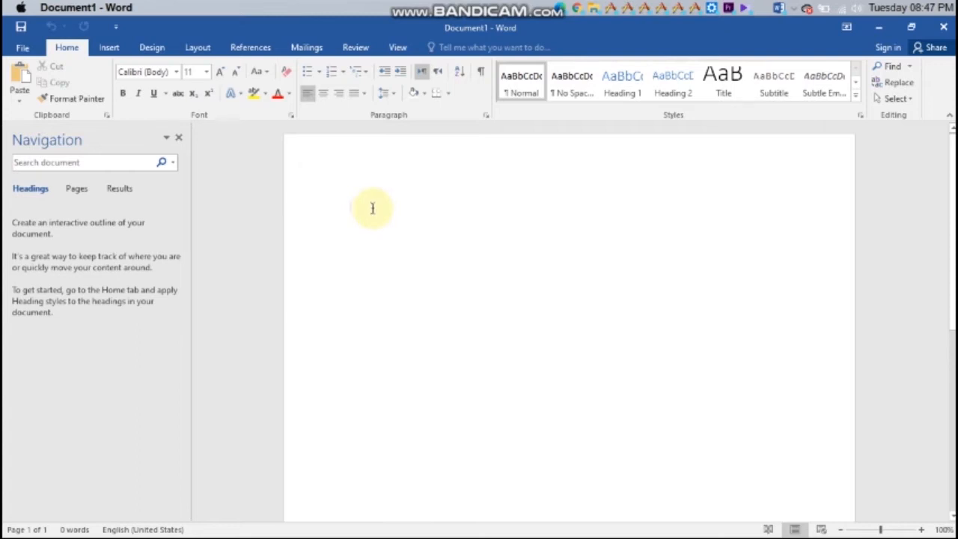
text(sdg)
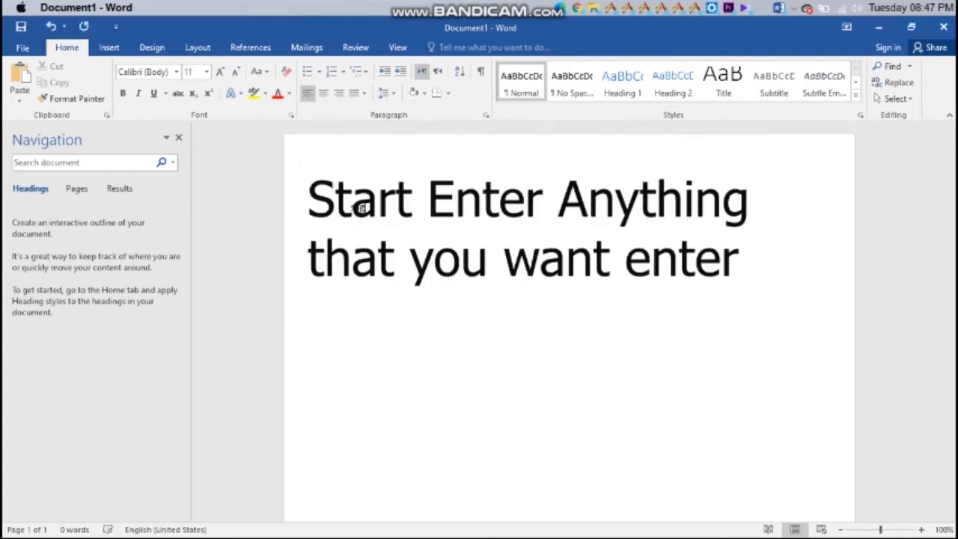
key(BackSpace)
key(BackSpace)
key(BackSpace)
- Enter the sentence "This is my video on my channel of Ms Word." on the document's first line
text(This is my video on my channel)
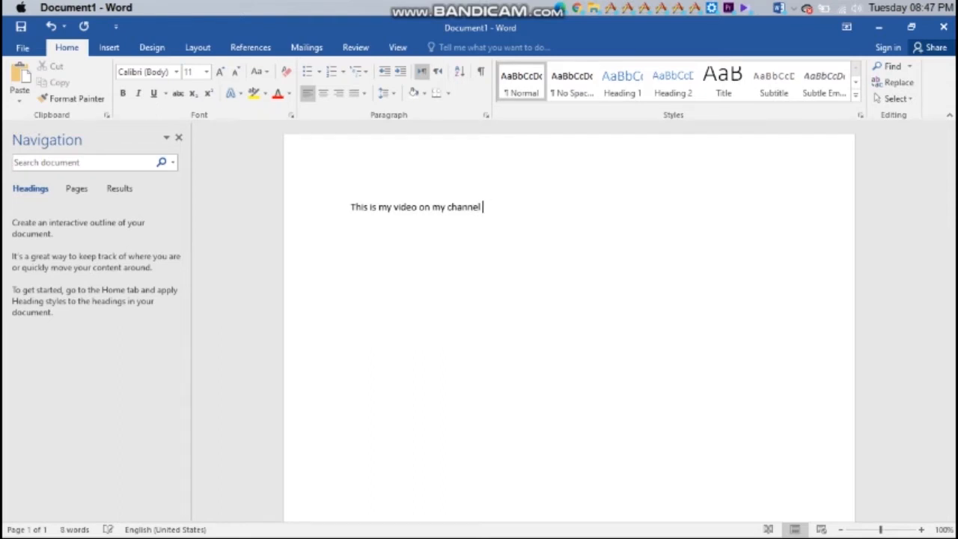
text(Ms Word.)
key(Return)
key(BackSpace)
key(BackSpace)
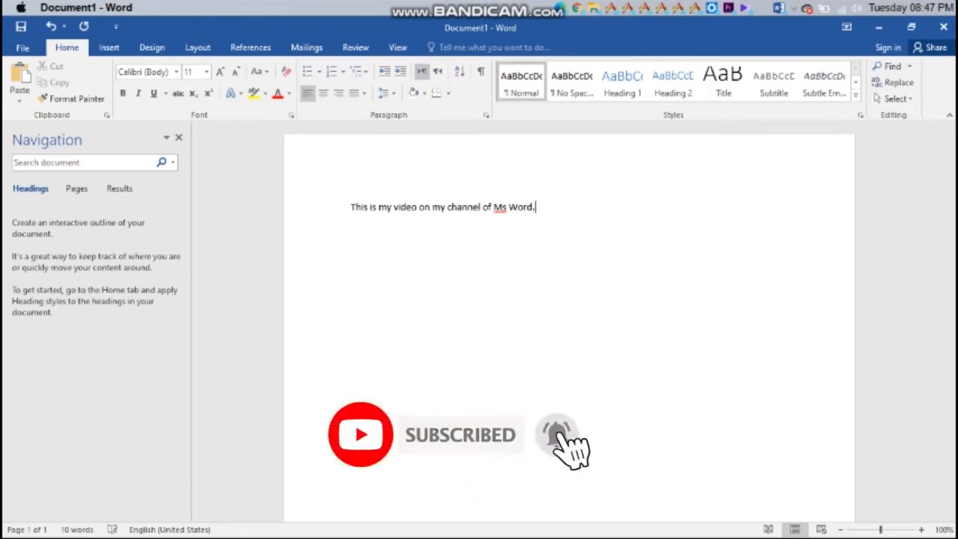
- Delete the entire sample sentence so the document is empty
key(BackSpace)
key(BackSpace)
key(BackSpace)
key(BackSpace)
key(BackSpace)
key(BackSpace)
key(BackSpace)
key(BackSpace)
key(BackSpace)
key(BackSpace)
key(BackSpace)
key(BackSpace)
key(BackSpace)
key(BackSpace)
key(BackSpace)
key(BackSpace)
key(BackSpace)
key(BackSpace)
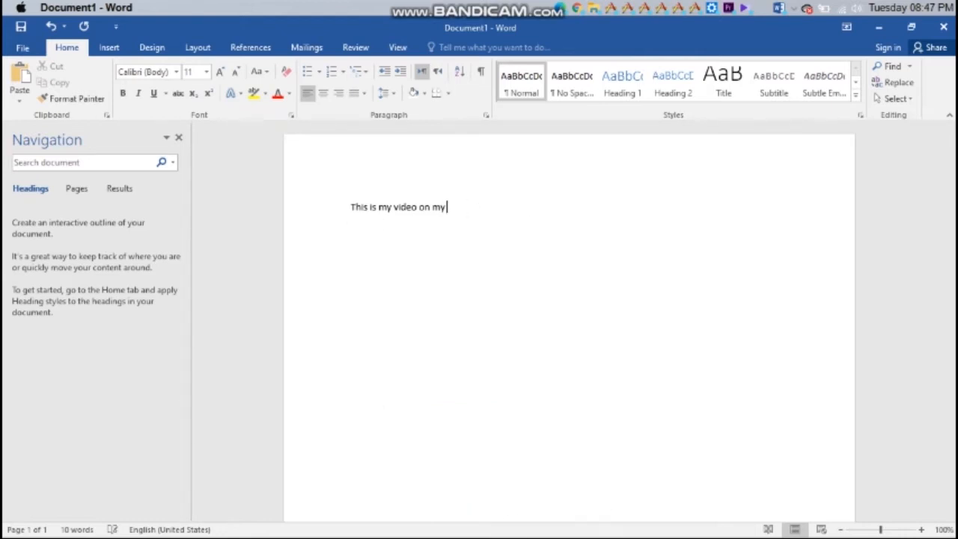
key(BackSpace)
key(BackSpace)
key(BackSpace)
key(BackSpace)
key(BackSpace)
key(BackSpace)
key(BackSpace)
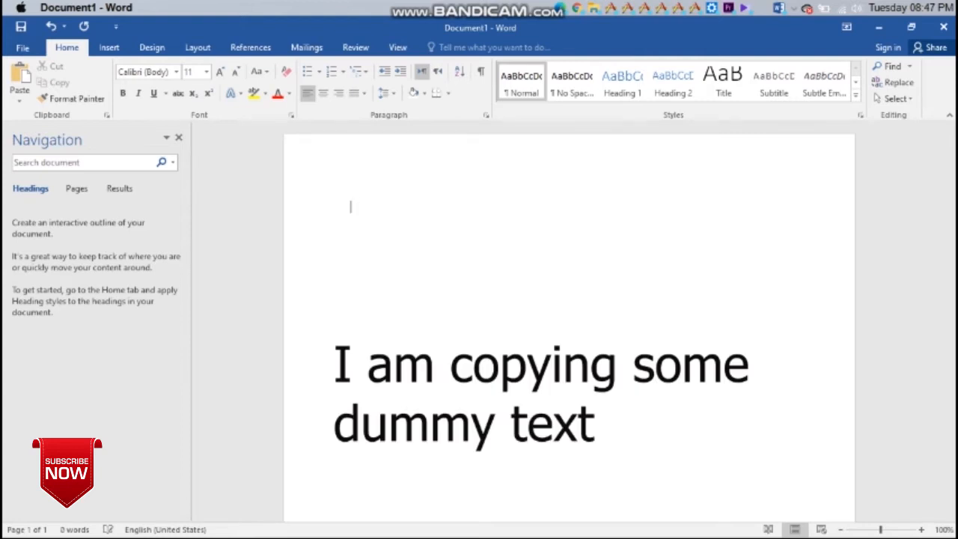
- Switch to the browser, copy the paragraph under "What is Lorem Ipsum?" on lipsum.com, and paste it into the Word document
key(alt+Tab)
key(alt+Tab)
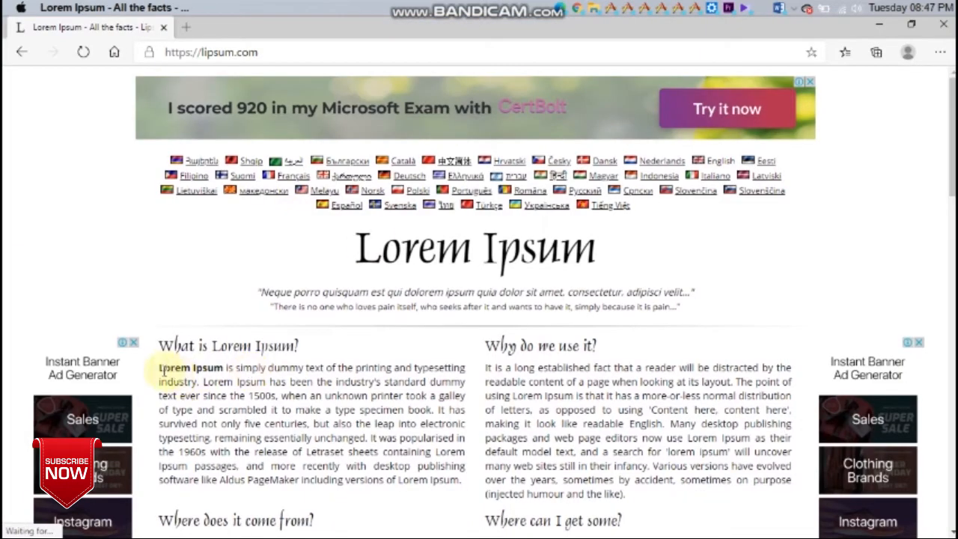
drag(158, 367, 464, 484)
key(ctrl+c)
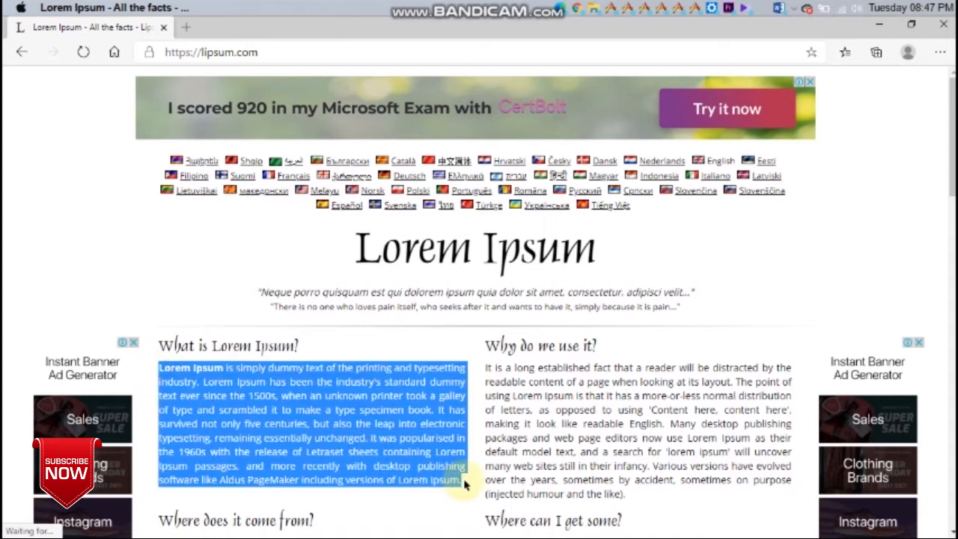
key(alt+Tab)
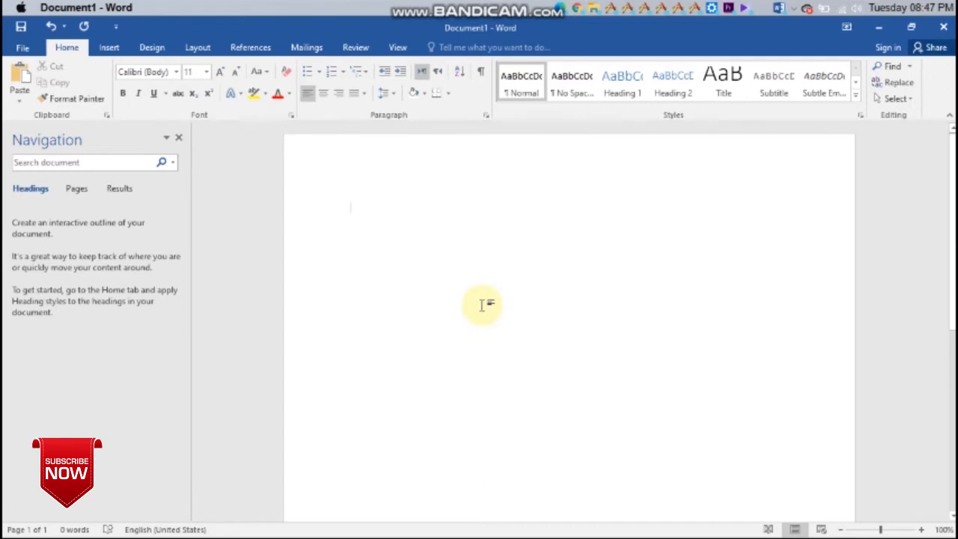
key(ctrl+v)
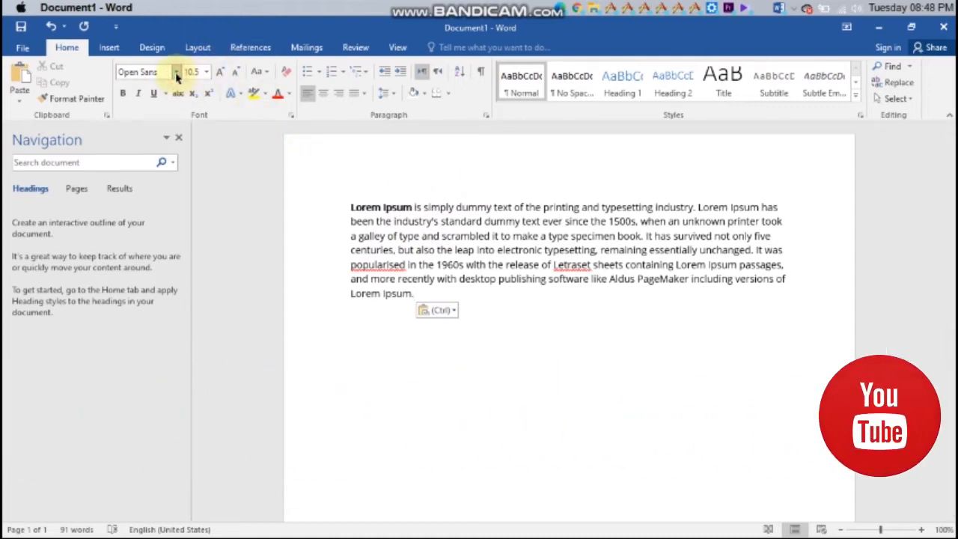
- Set the whole pasted paragraph to the Arial body font at size 18
click(395, 248)
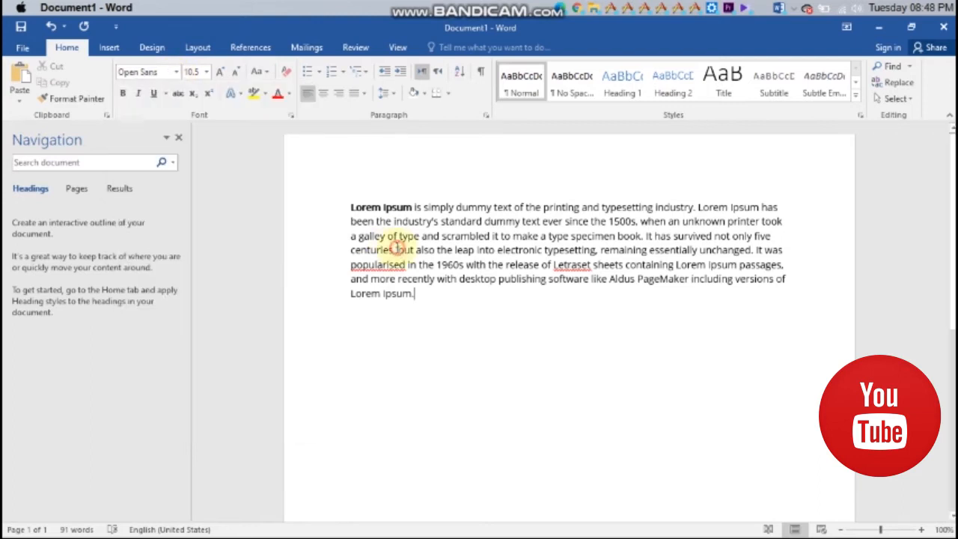
drag(421, 295, 351, 208)
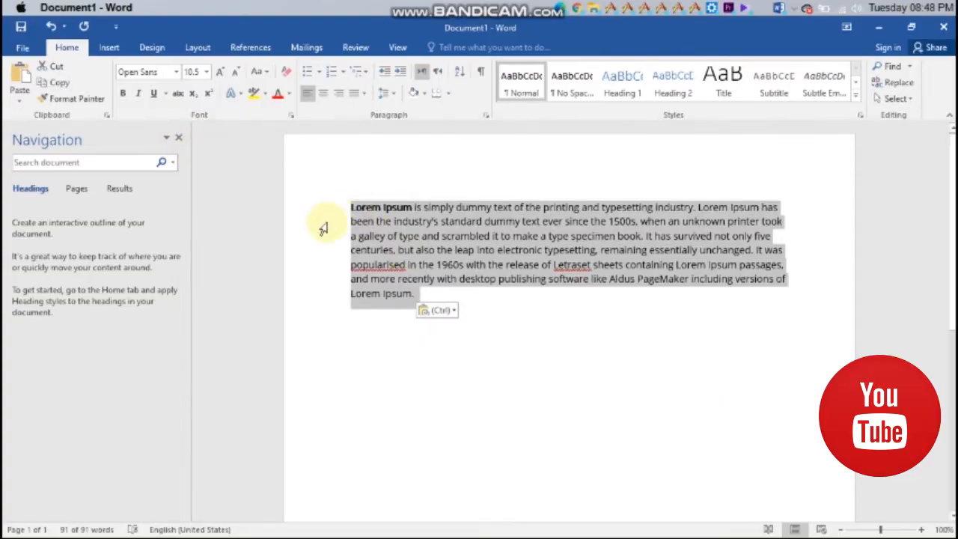
click(176, 74)
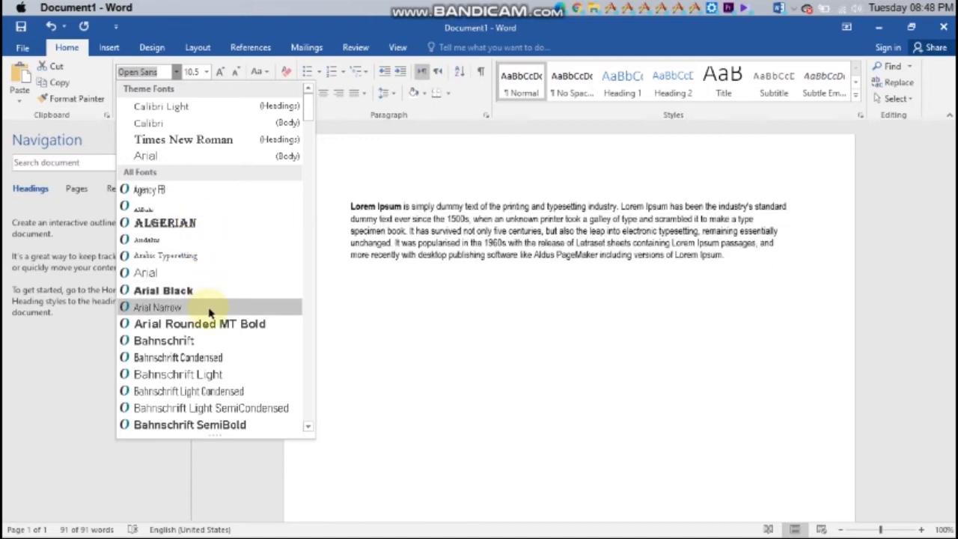
click(217, 156)
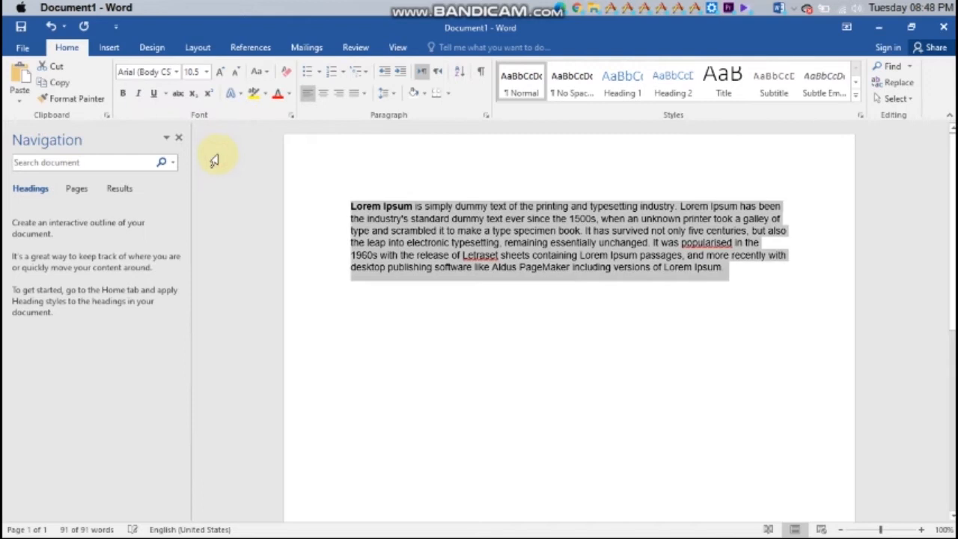
click(207, 72)
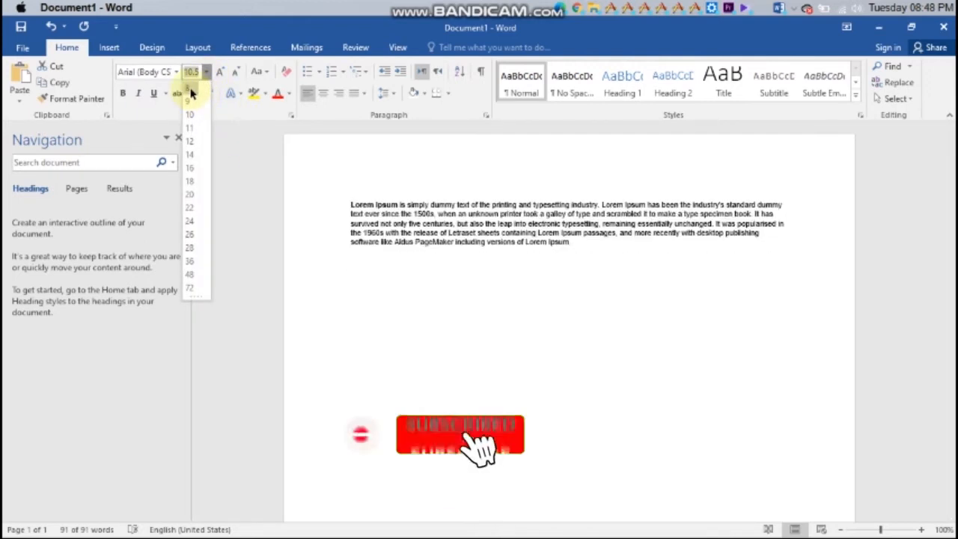
click(192, 184)
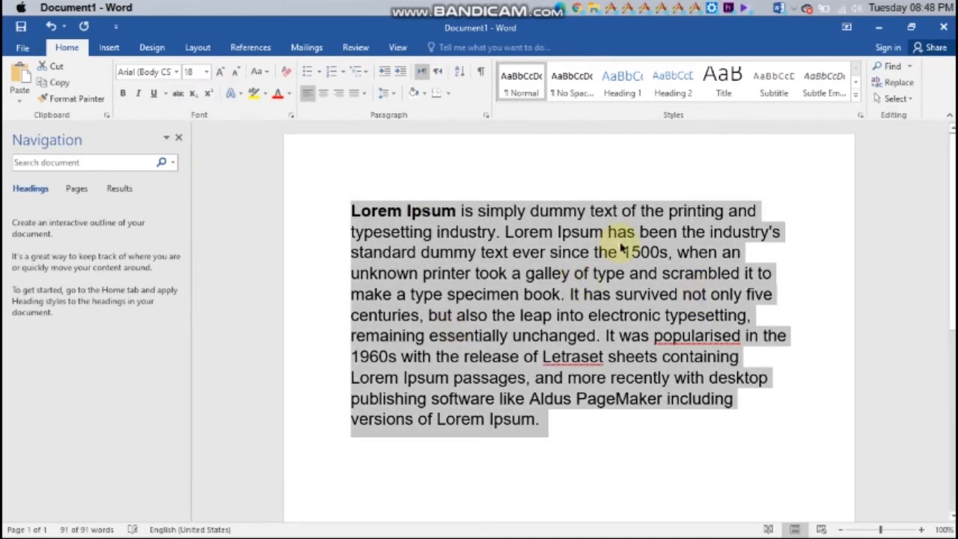
- Select the bold words "Lorem Ipsum" at the start of the paragraph
click(456, 212)
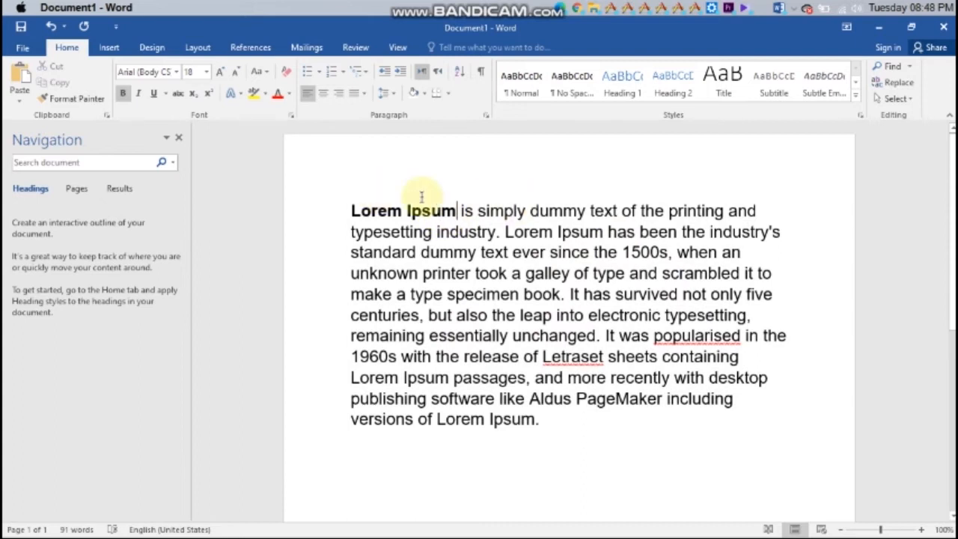
click(488, 273)
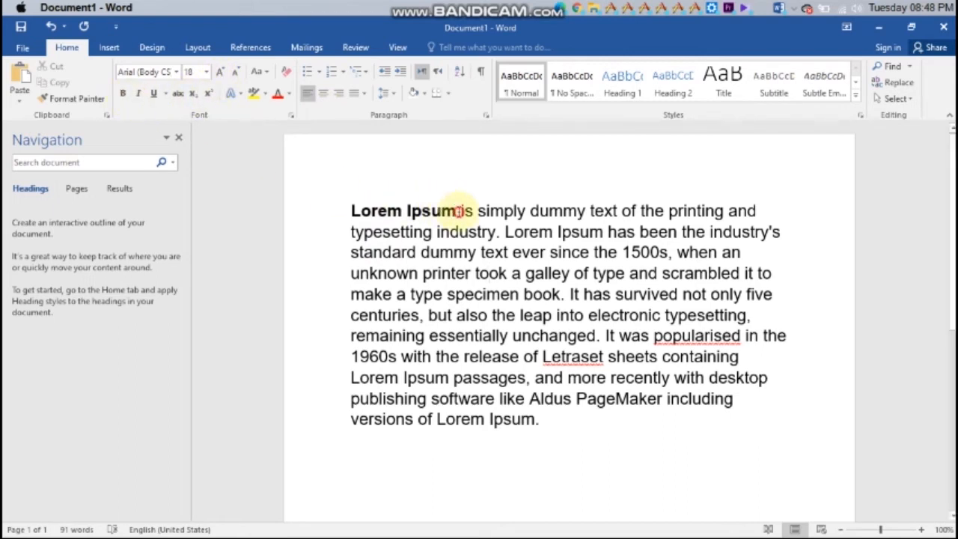
drag(458, 211, 353, 211)
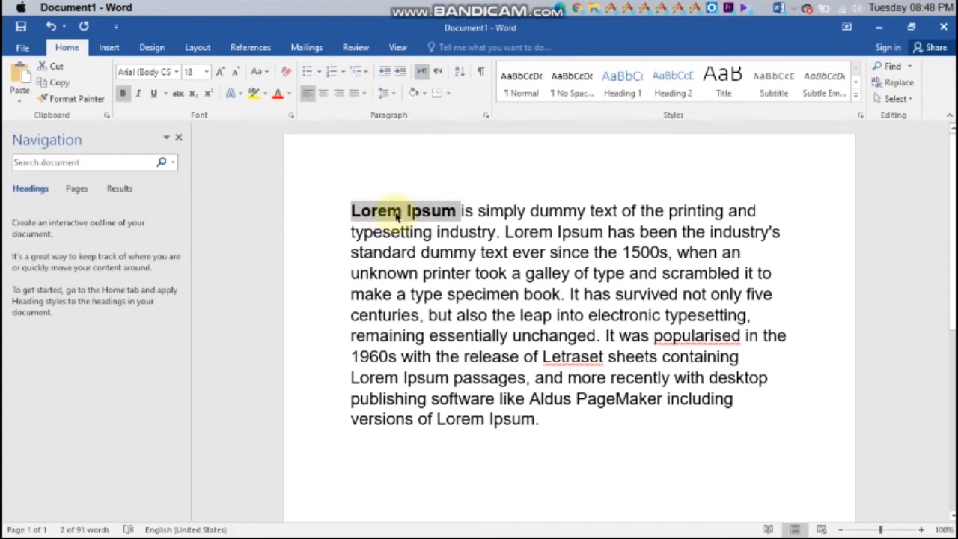
click(395, 214)
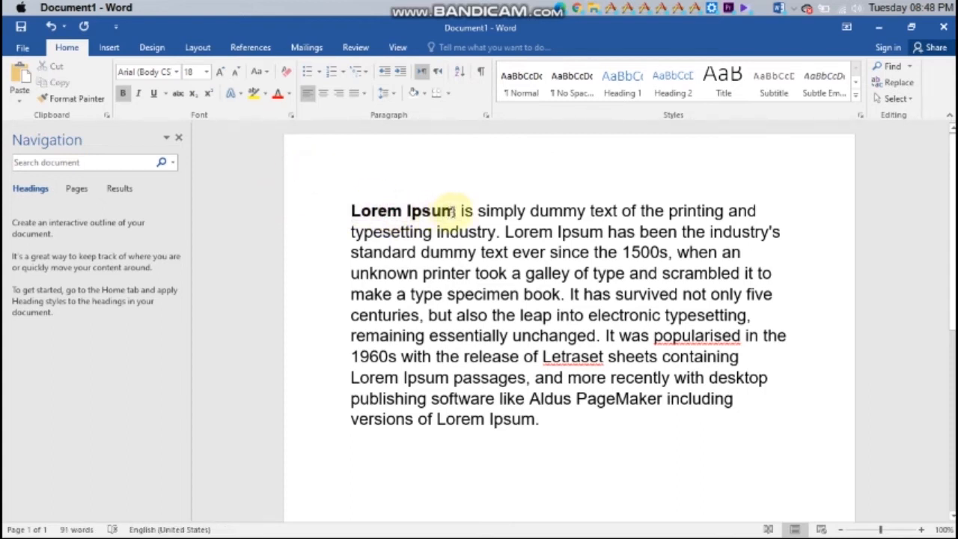
drag(458, 212, 353, 210)
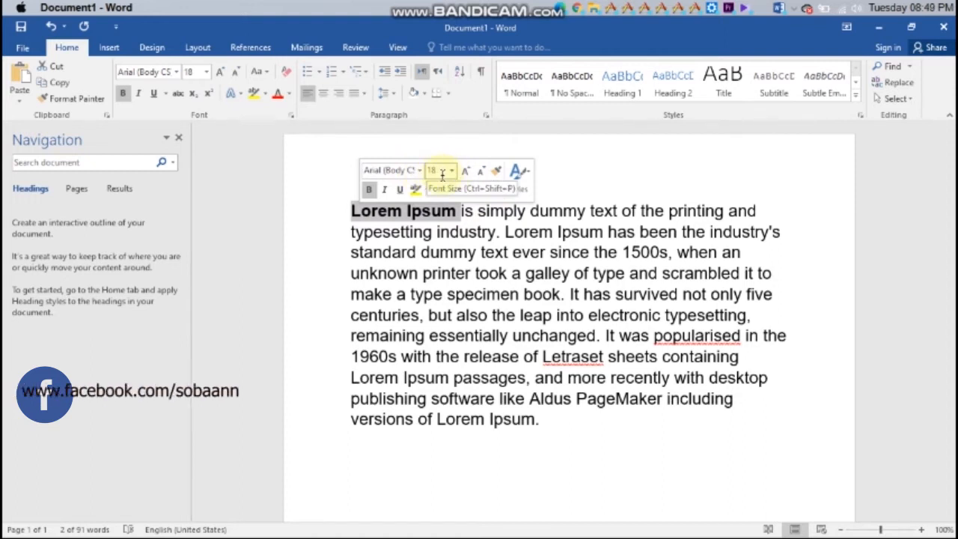
- Try bold off and on, and italic and underline on and off, for the selected words "Lorem Ipsum"
click(369, 192)
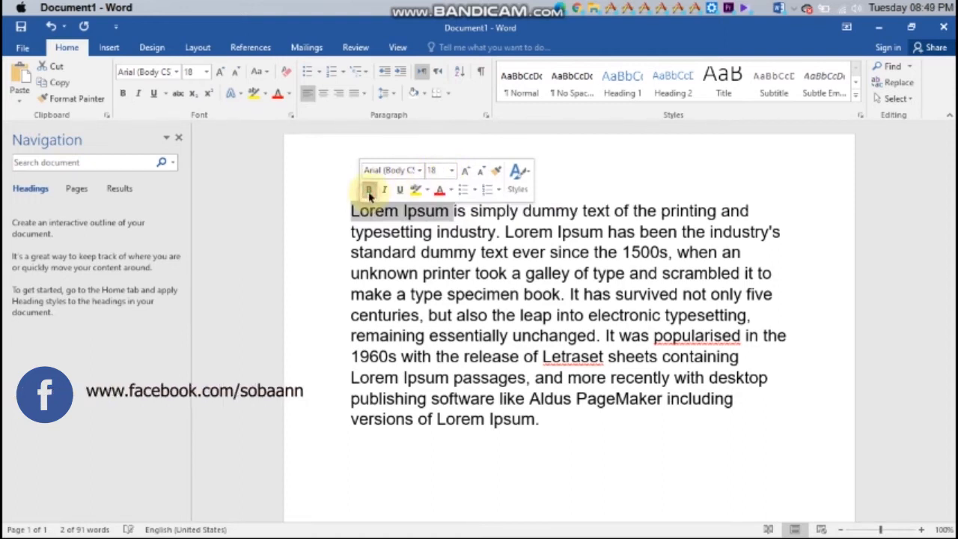
click(368, 192)
click(387, 191)
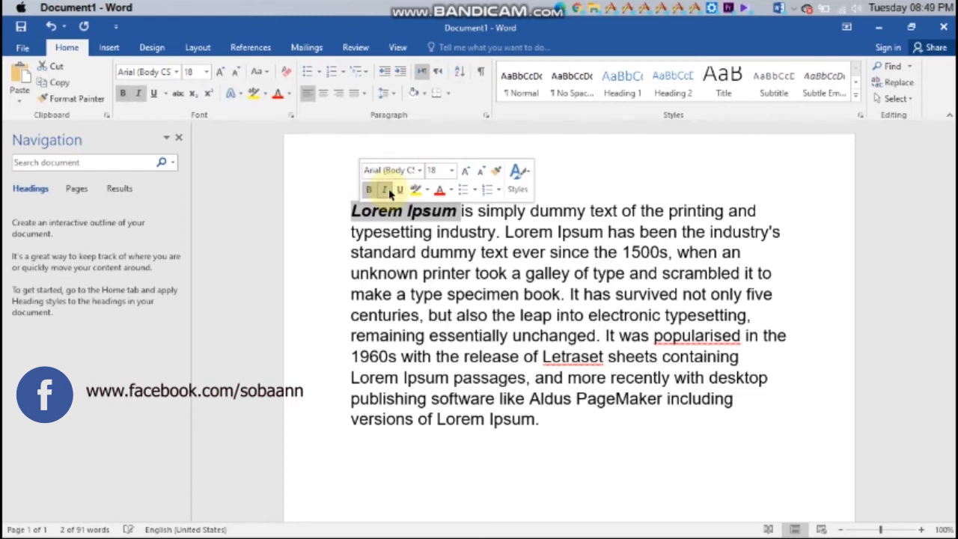
click(388, 191)
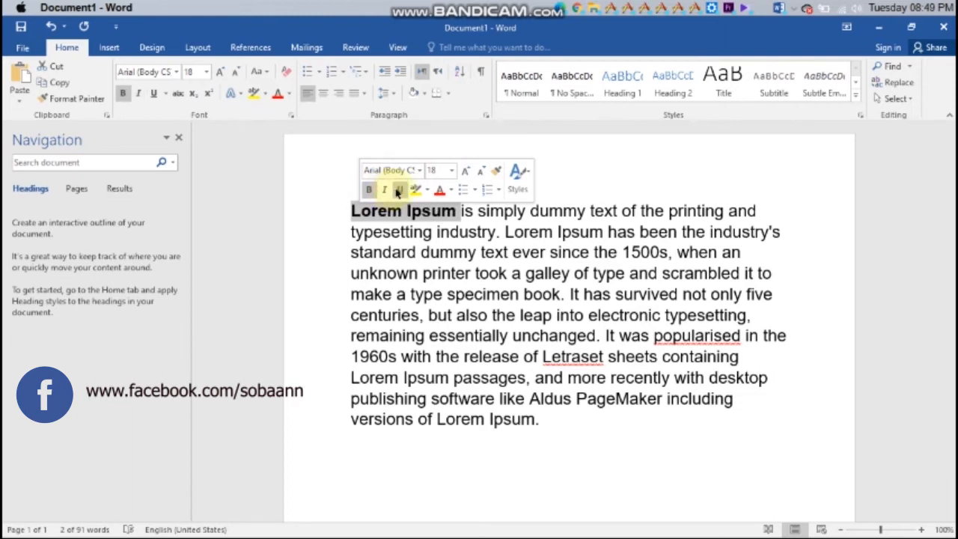
click(400, 192)
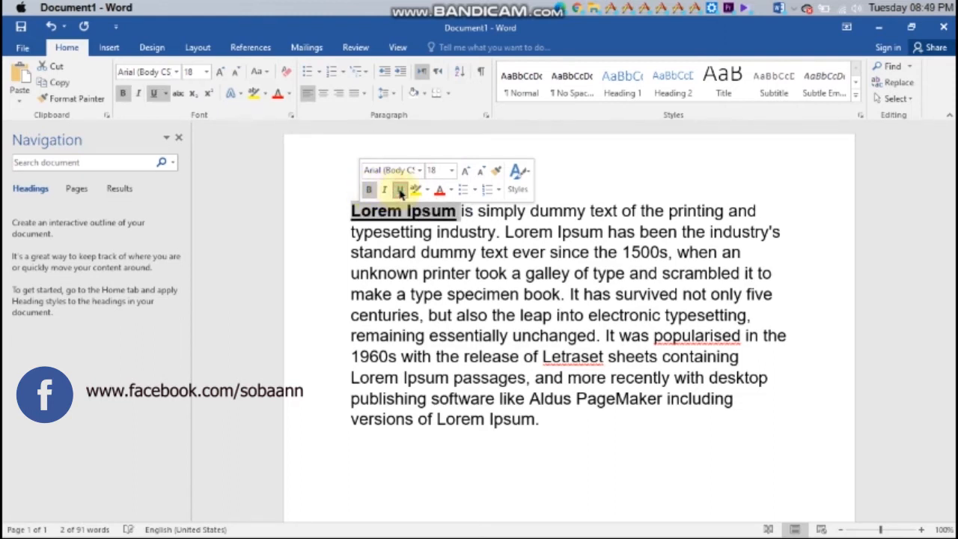
click(400, 192)
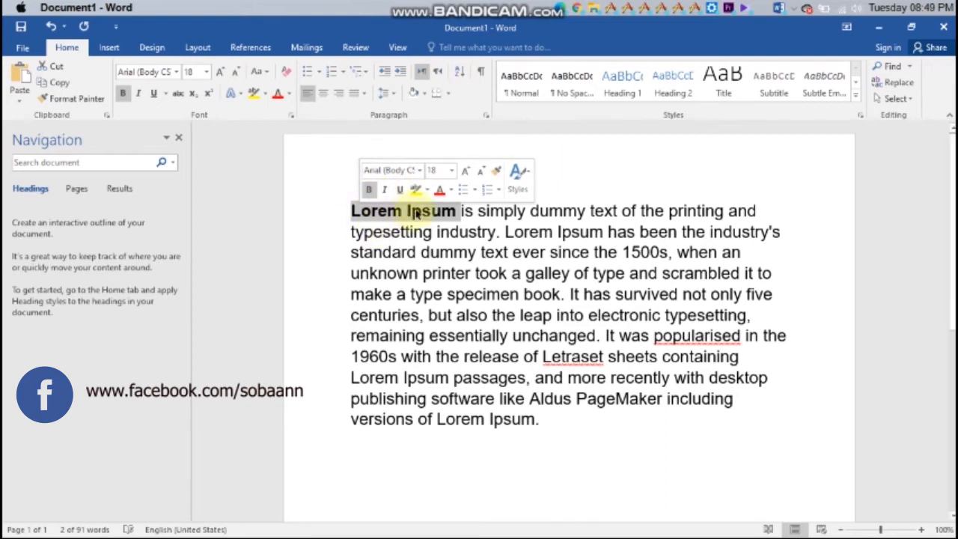
- Set the font colour of the selected words "Lorem Ipsum" to a dark gold theme colour and deselect them
click(451, 190)
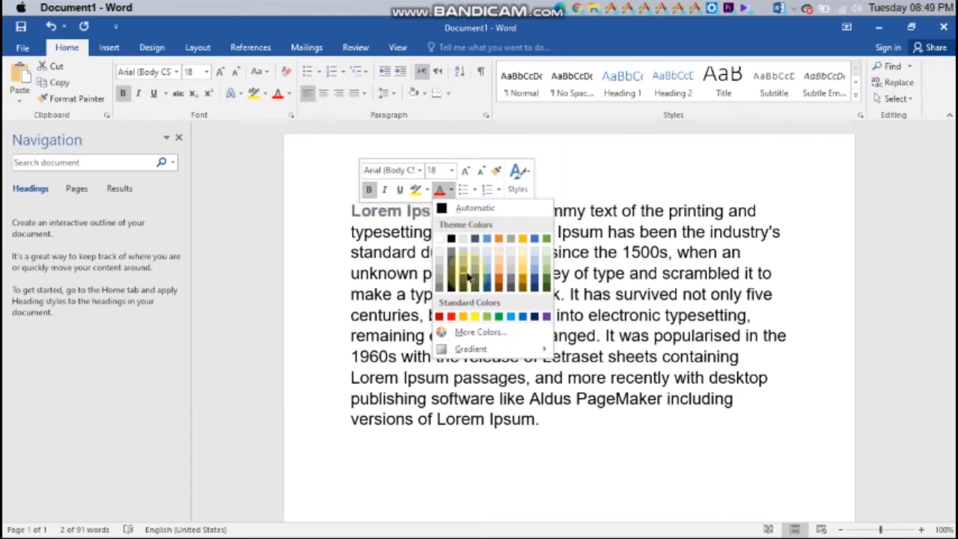
click(528, 284)
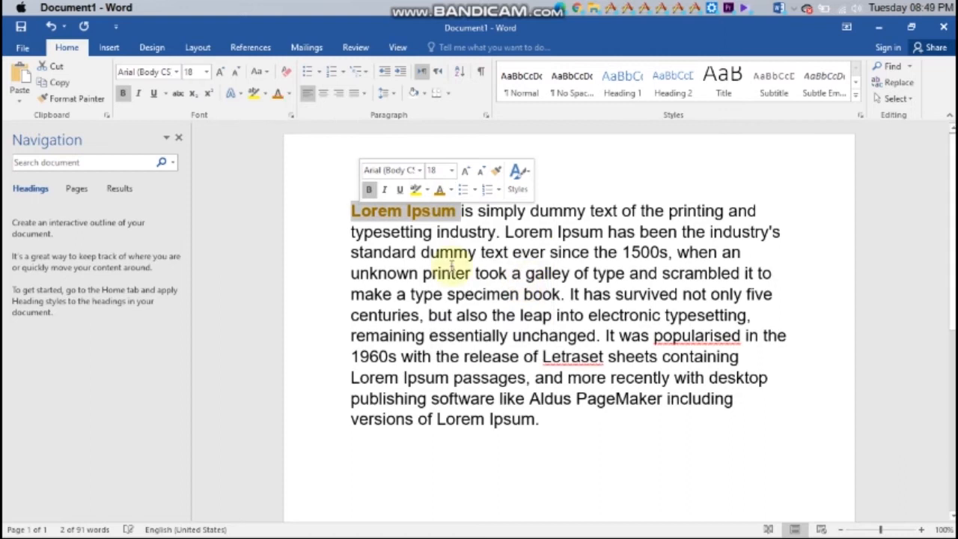
click(406, 250)
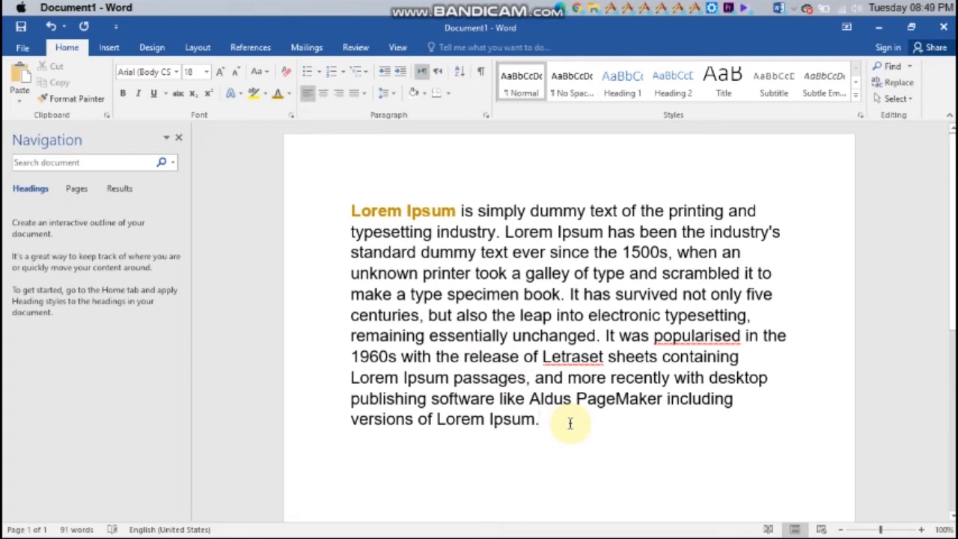
- Try a tab indent before the opening words "Lorem Ipsum" and remove it again
key(Tab)
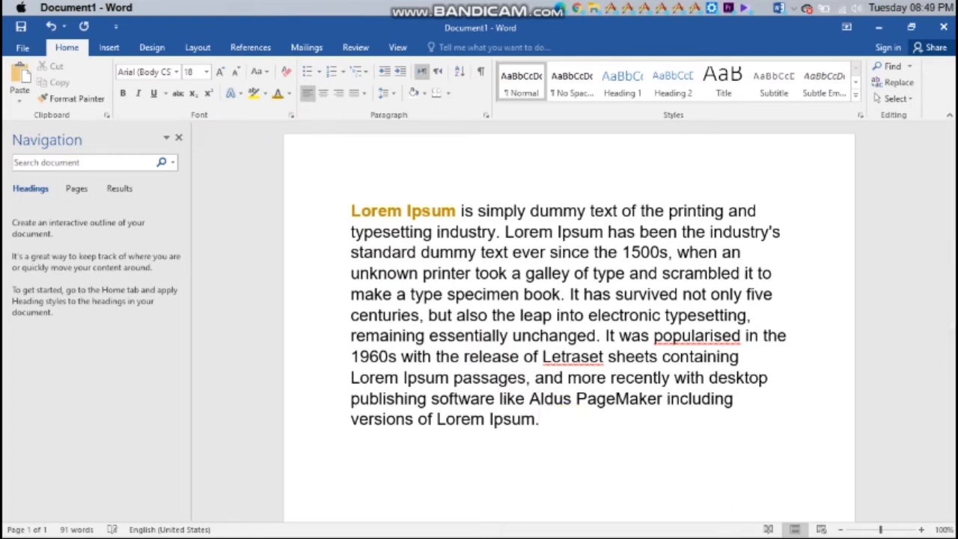
click(352, 213)
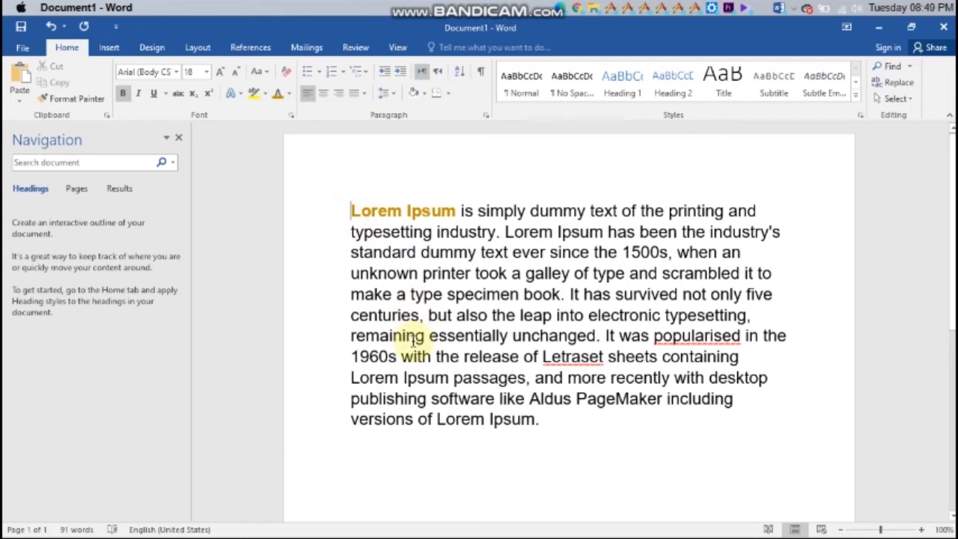
key(Tab)
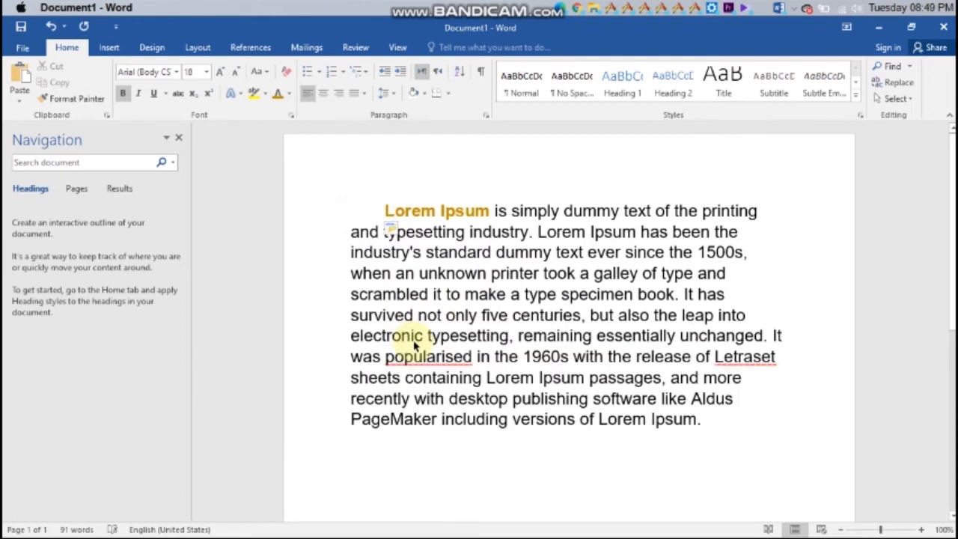
key(BackSpace)
- Split the paragraph in two so a new paragraph starts at "It has survived not only five centuries"
key(Down)
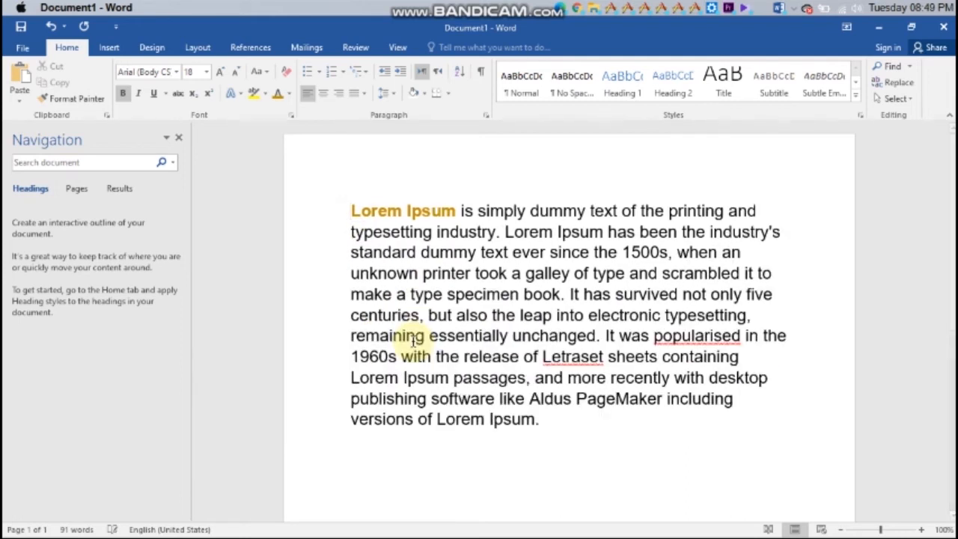
key(Down)
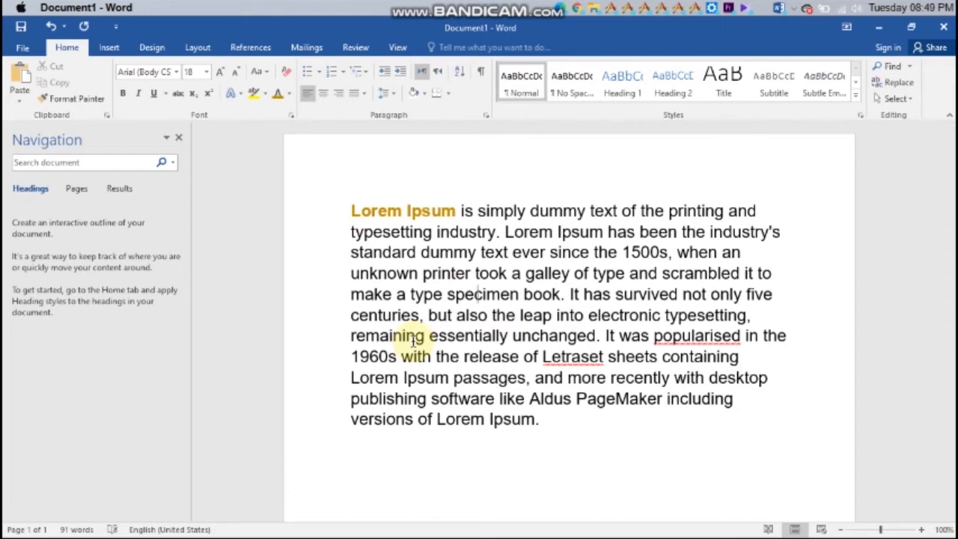
key(Return)
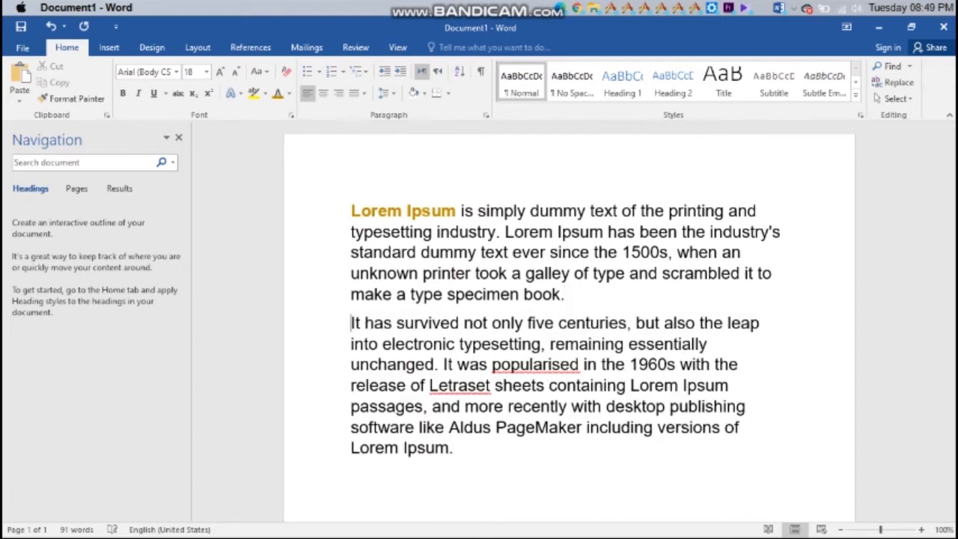
- Indent the first line of the second paragraph, starting "It has survived not only five centuries", with one tab
key(Tab)
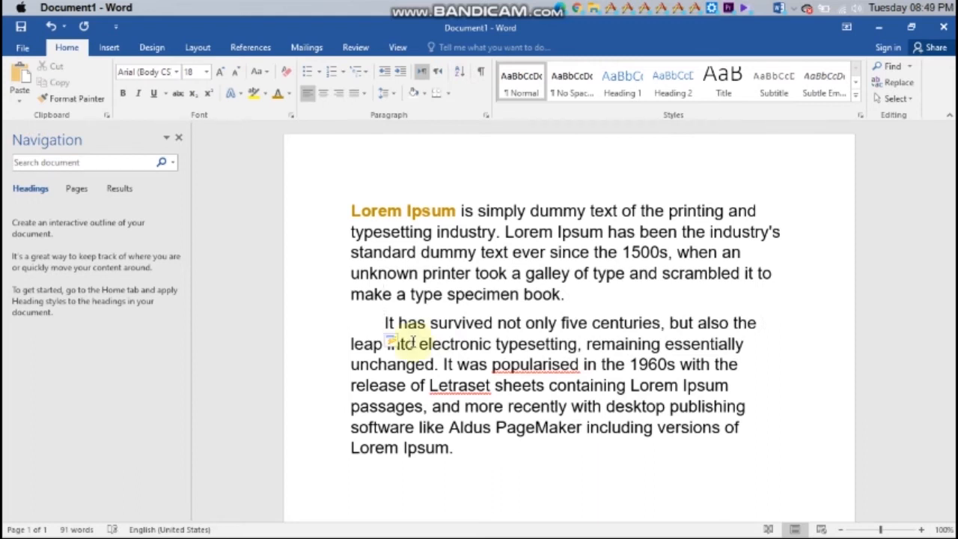
key(BackSpace)
key(Tab)
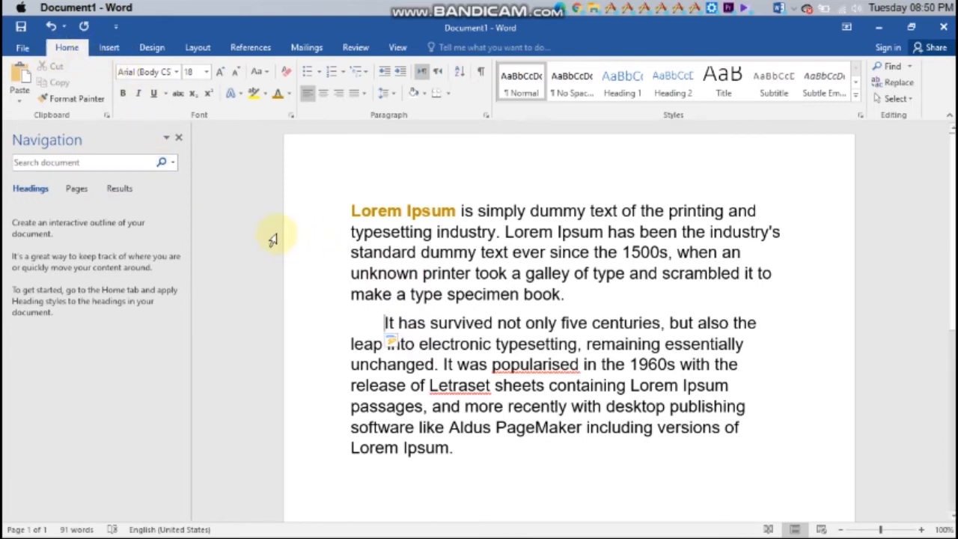
- Save the document to the Desktop as a Word document with the file name Lorem Ipsum.docx
click(23, 50)
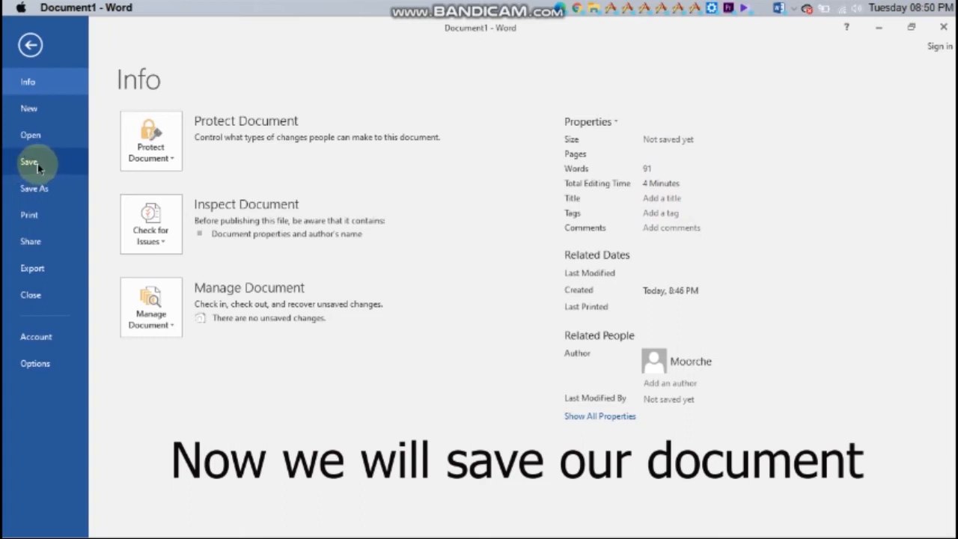
click(38, 168)
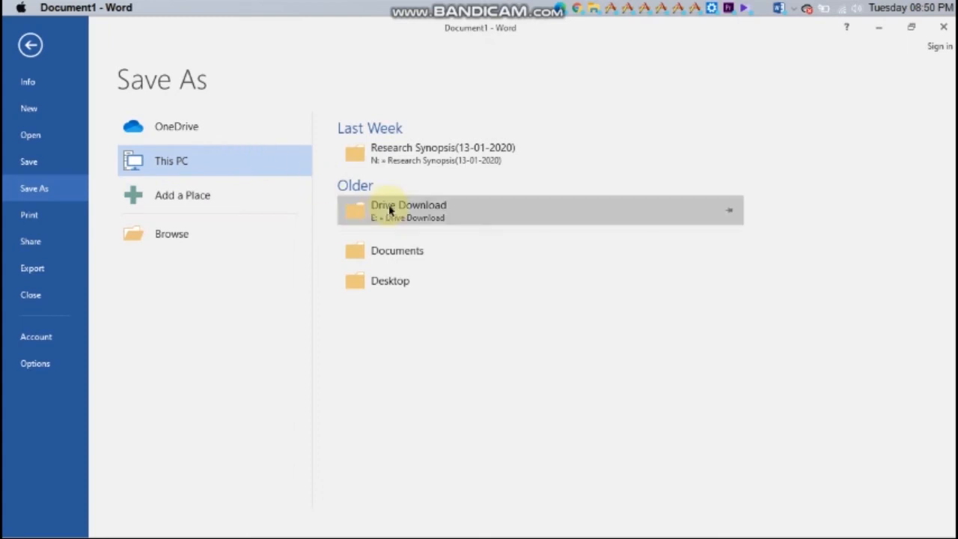
click(259, 158)
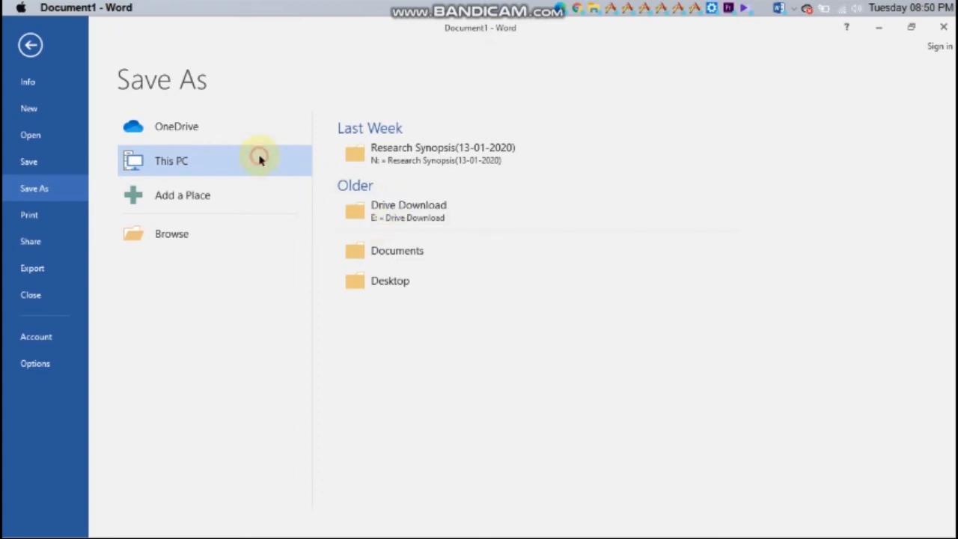
double_click(210, 172)
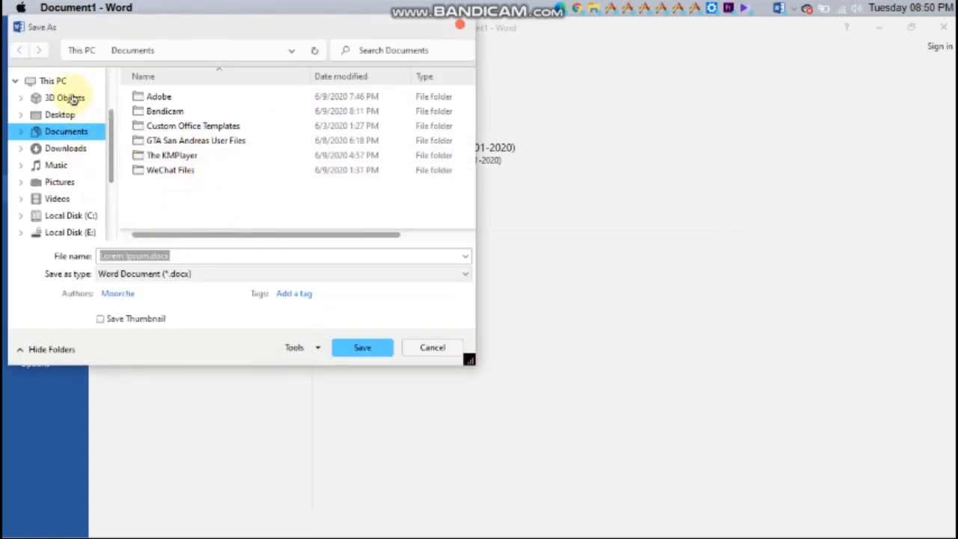
click(53, 83)
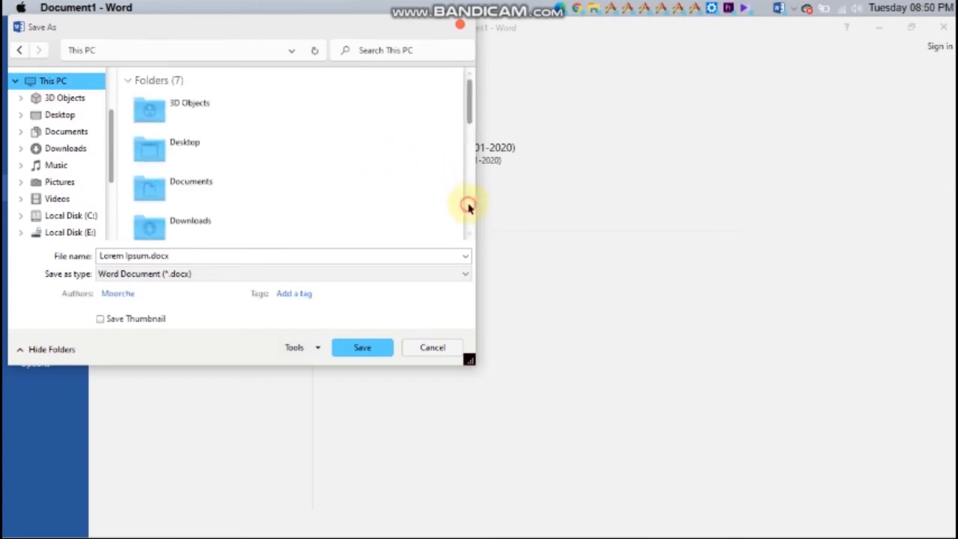
scroll(468, 208, down, 3)
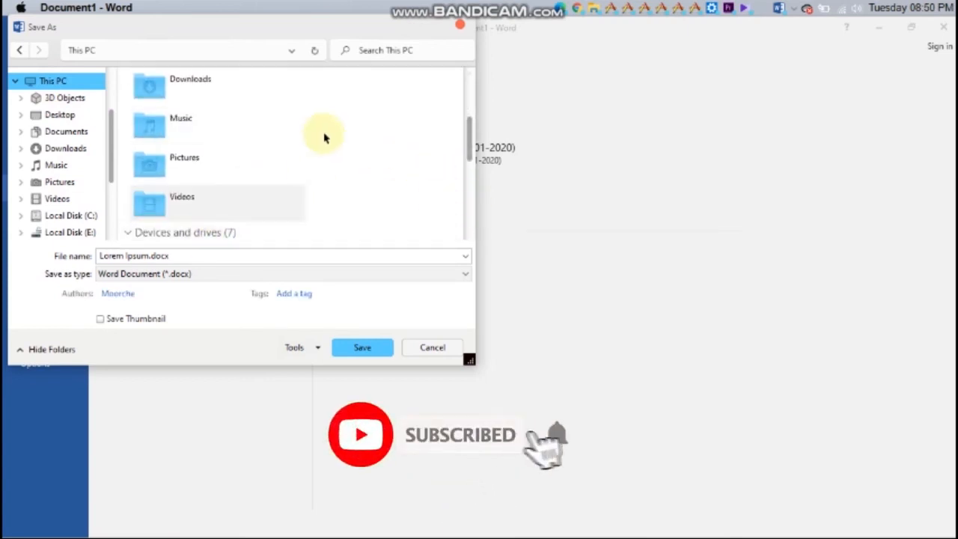
click(70, 119)
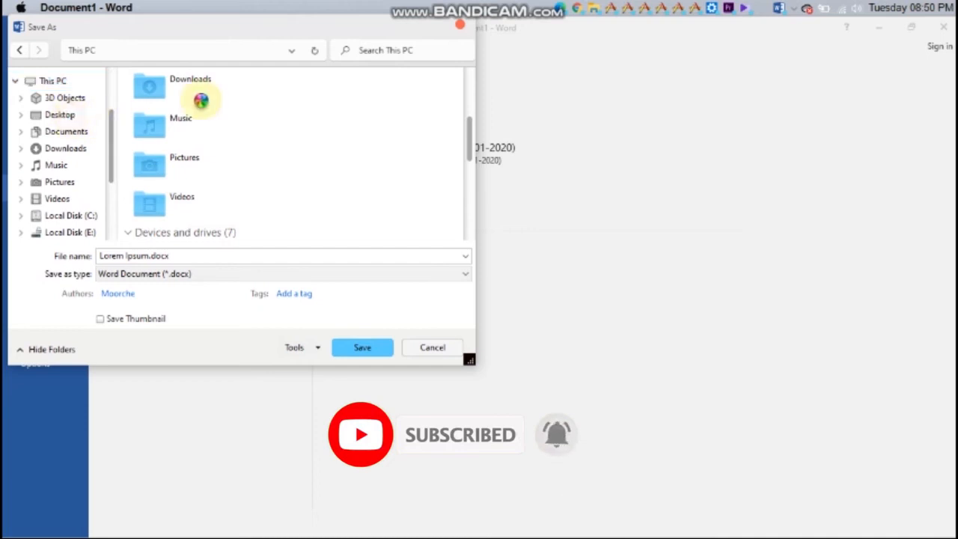
click(264, 256)
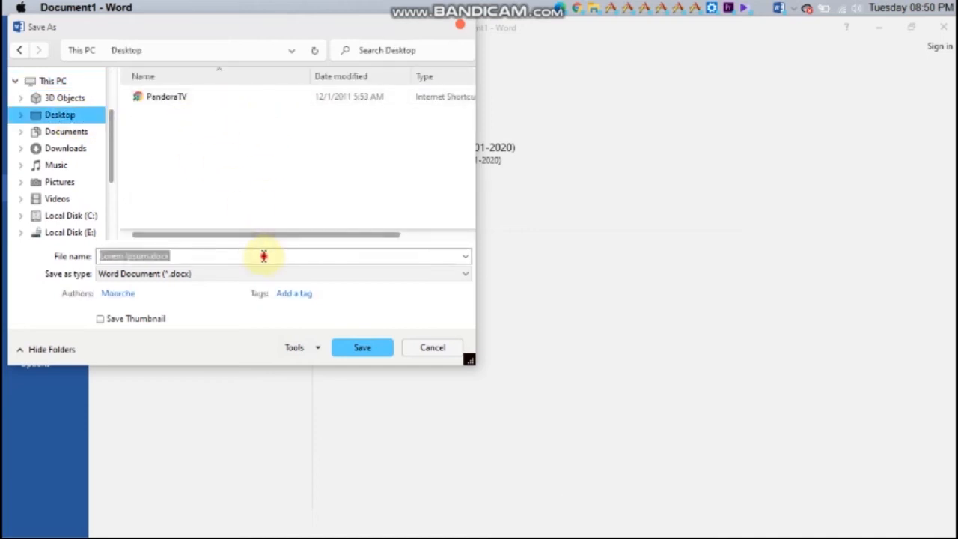
click(346, 352)
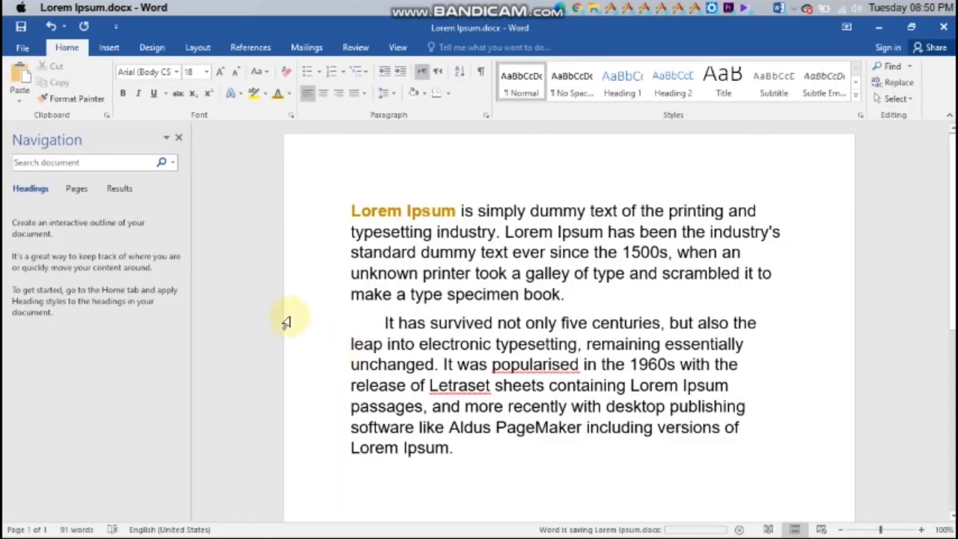
- Open the saved file Lorem Ipsum.docx from the Desktop folder by browsing this PC
click(23, 49)
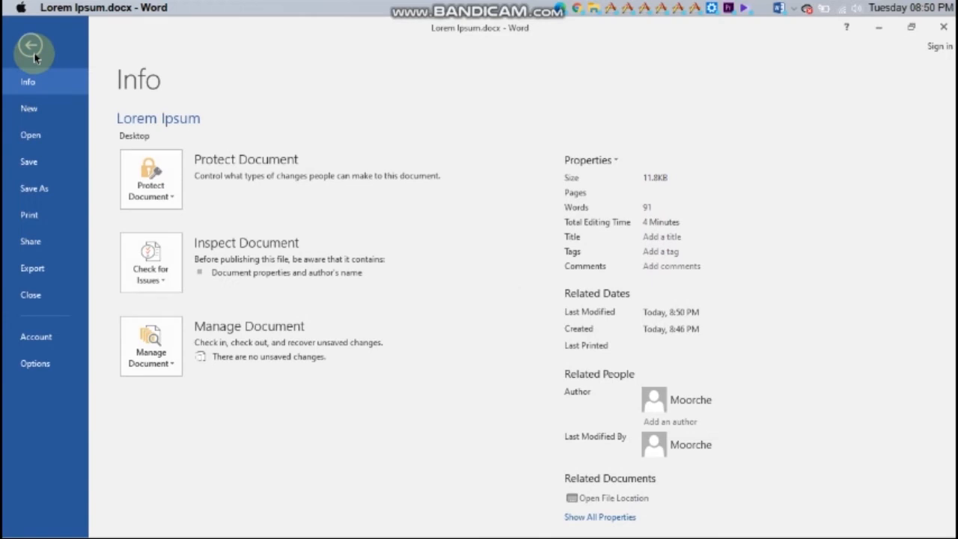
click(33, 54)
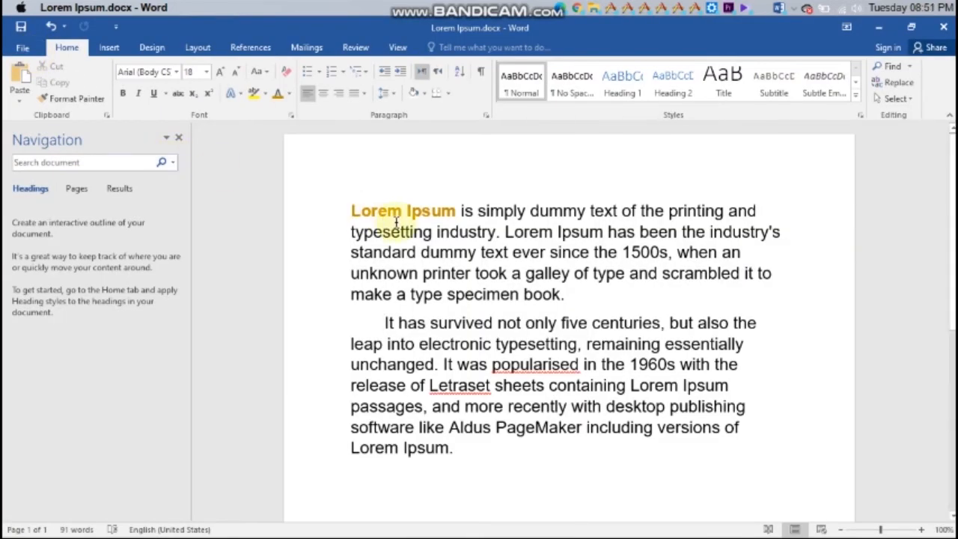
click(22, 49)
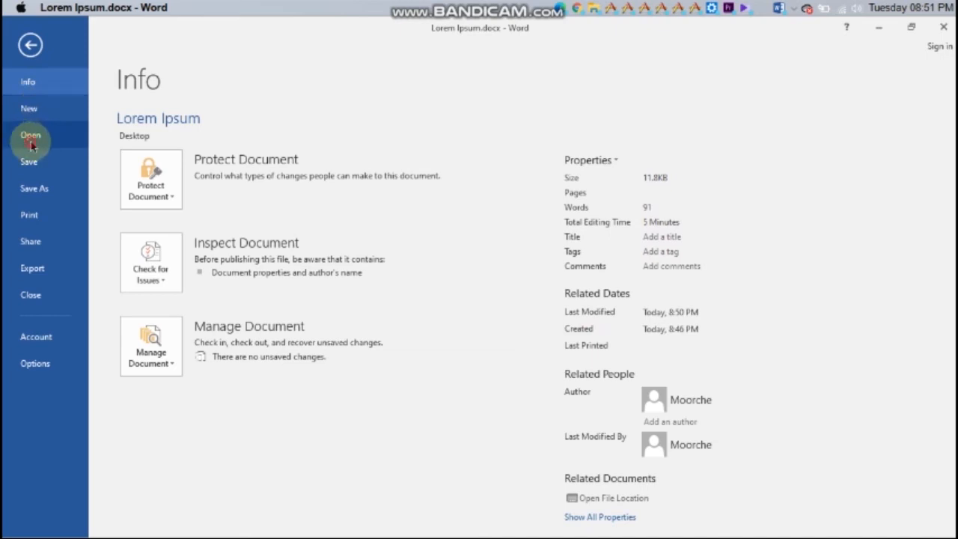
click(31, 144)
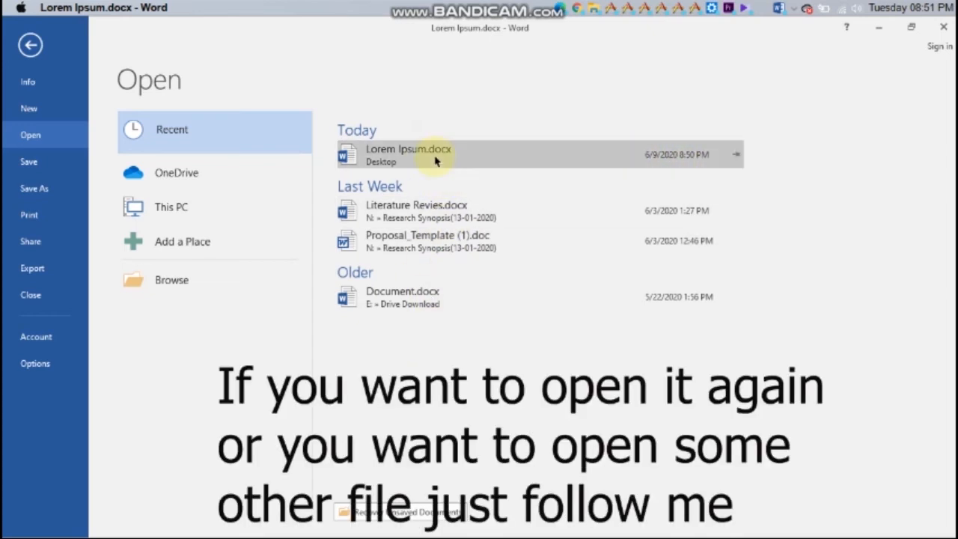
click(172, 215)
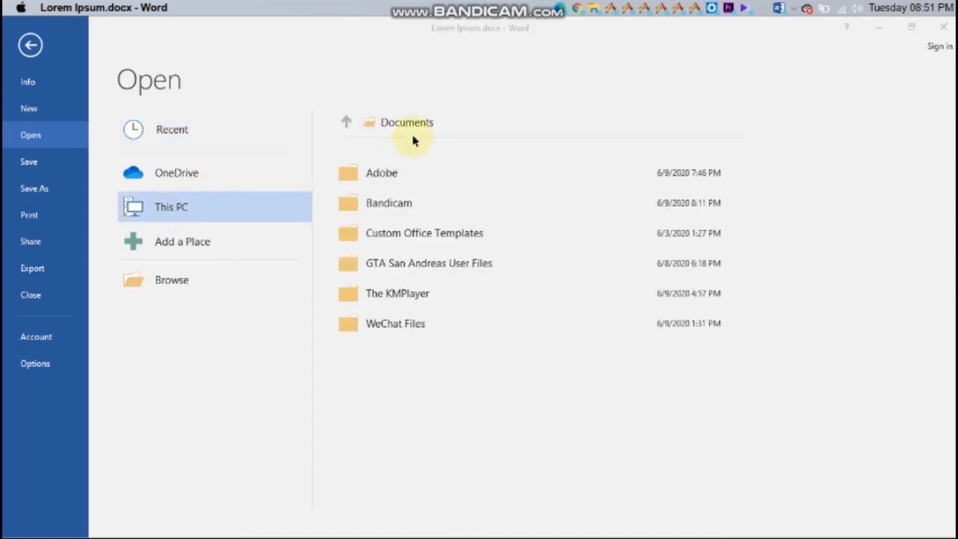
click(411, 130)
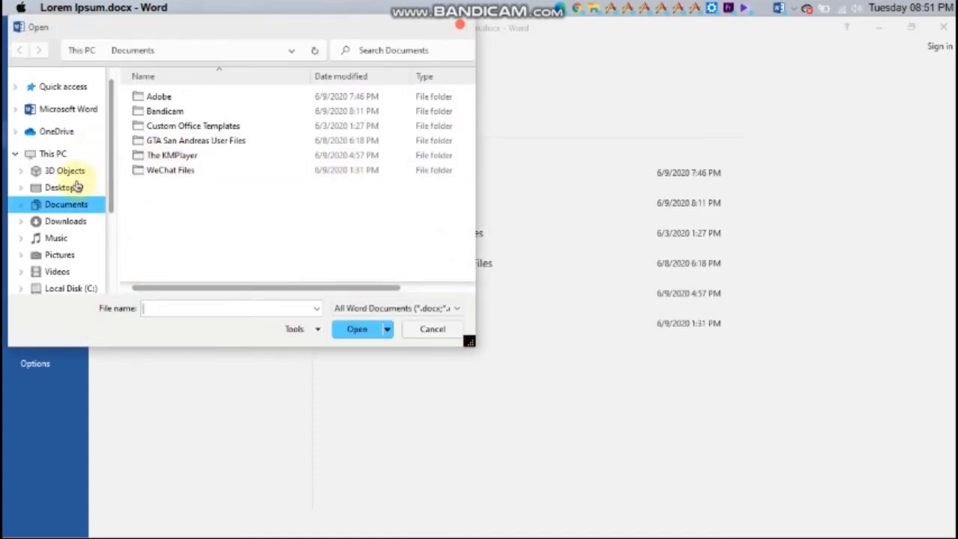
click(68, 188)
click(178, 101)
double_click(178, 103)
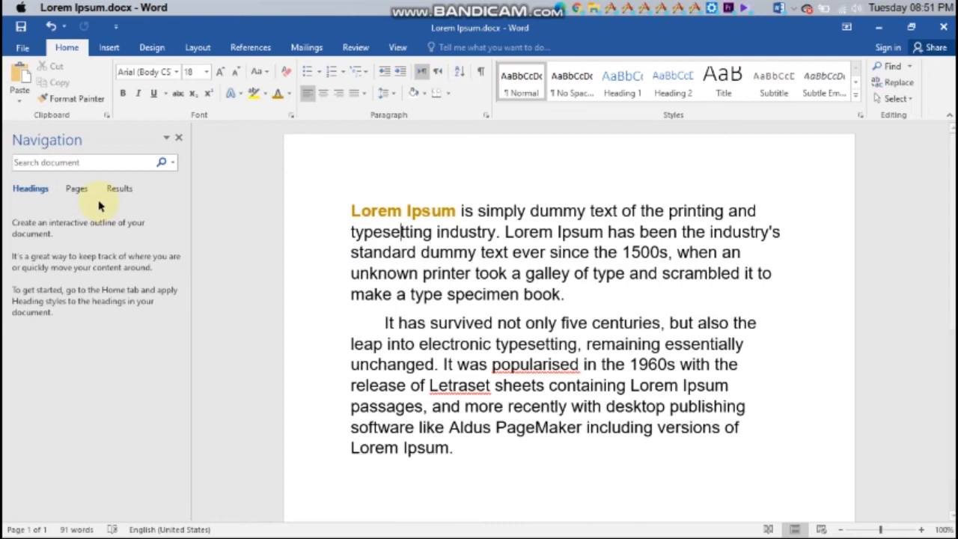
- Create a new document from the template "Polished cover letter, designed by MOO"
click(23, 47)
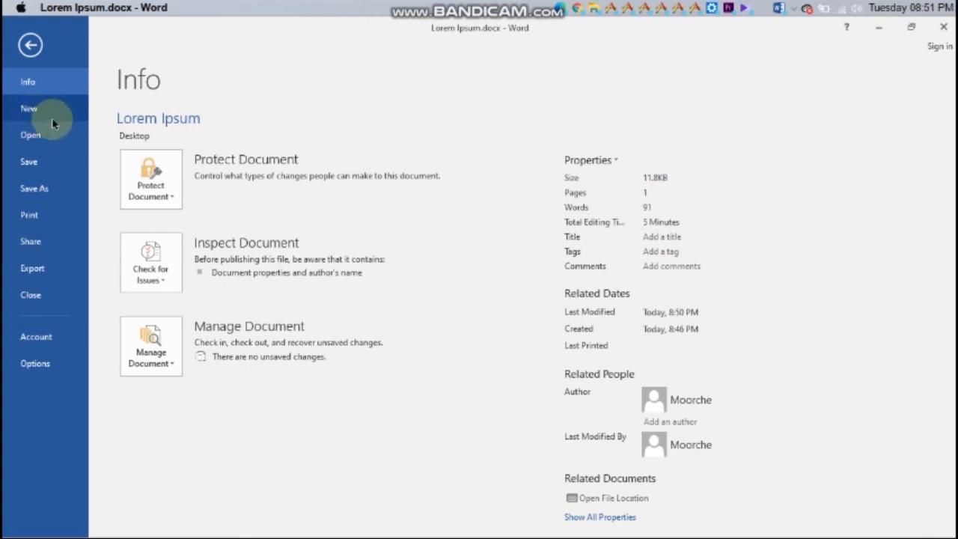
click(45, 109)
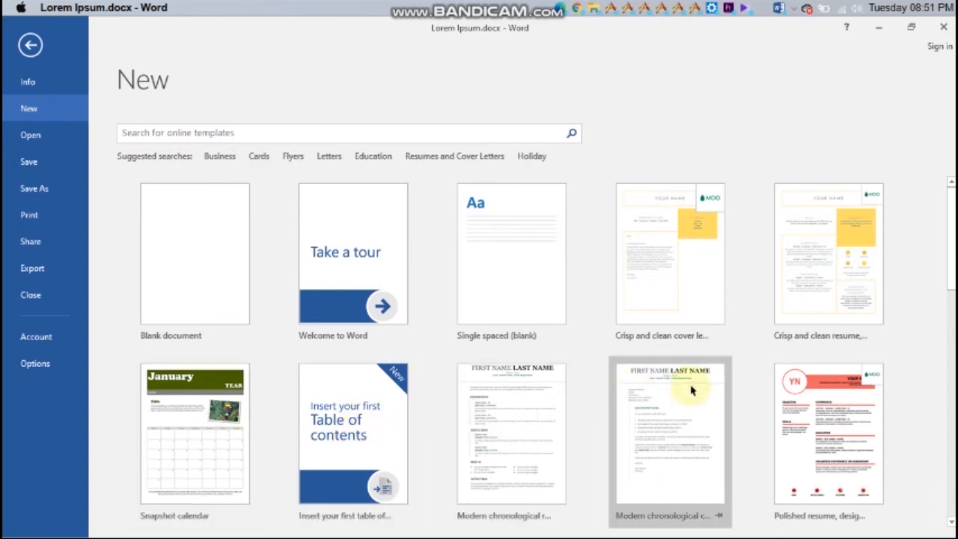
scroll(770, 449, down, 4)
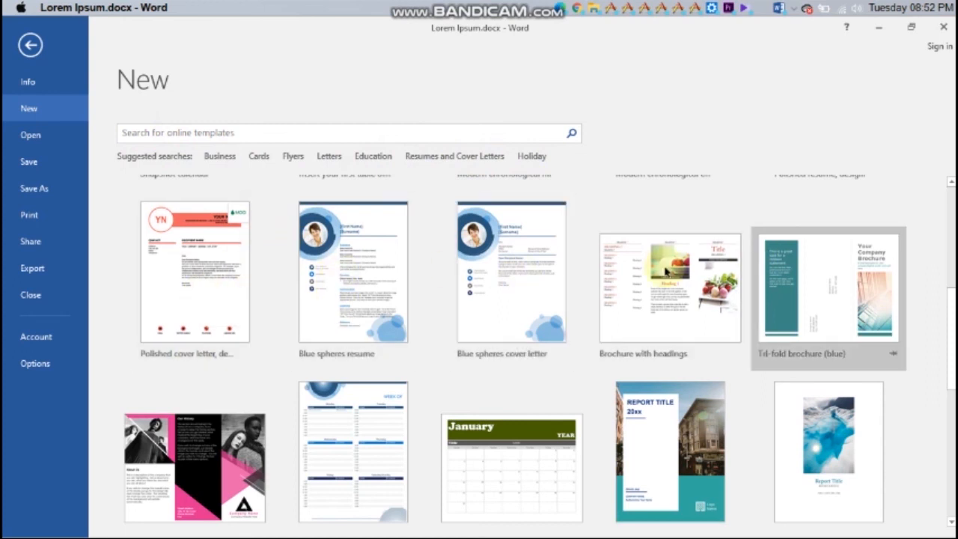
click(234, 294)
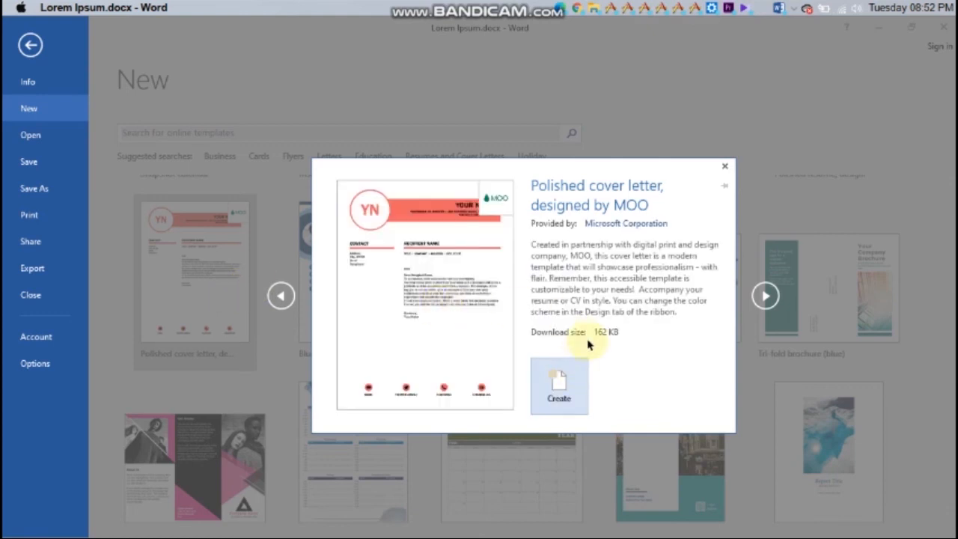
click(560, 397)
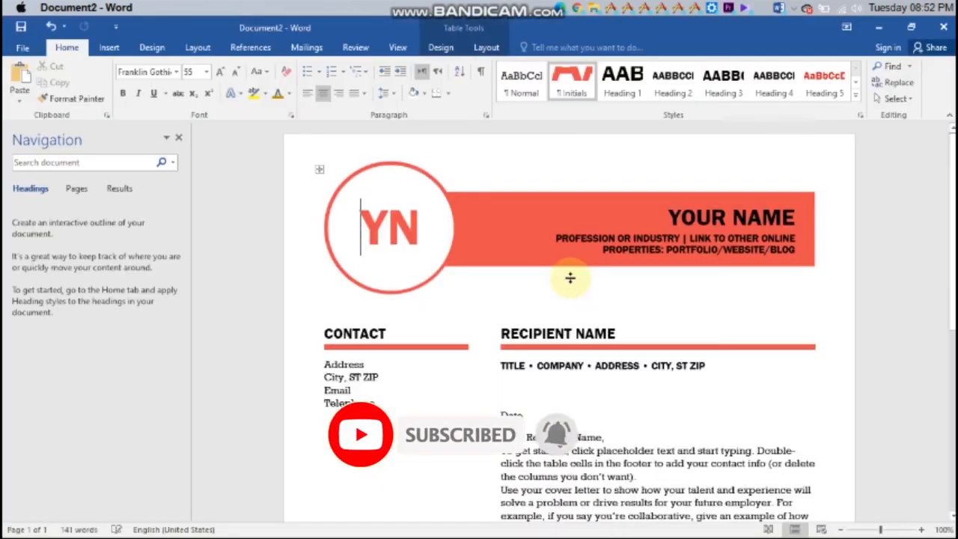
- Look through the new cover letter's placeholders from the header and recipient details to the contact icons in the footer
click(715, 254)
click(715, 298)
key(Down)
key(Down)
key(Down)
key(Down)
key(Down)
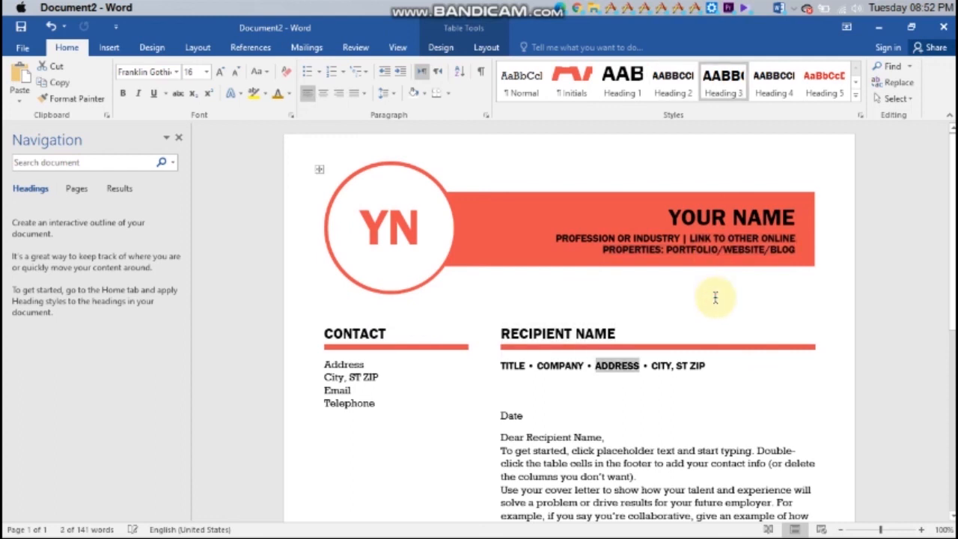
key(Down)
key(Down)
key(Down)
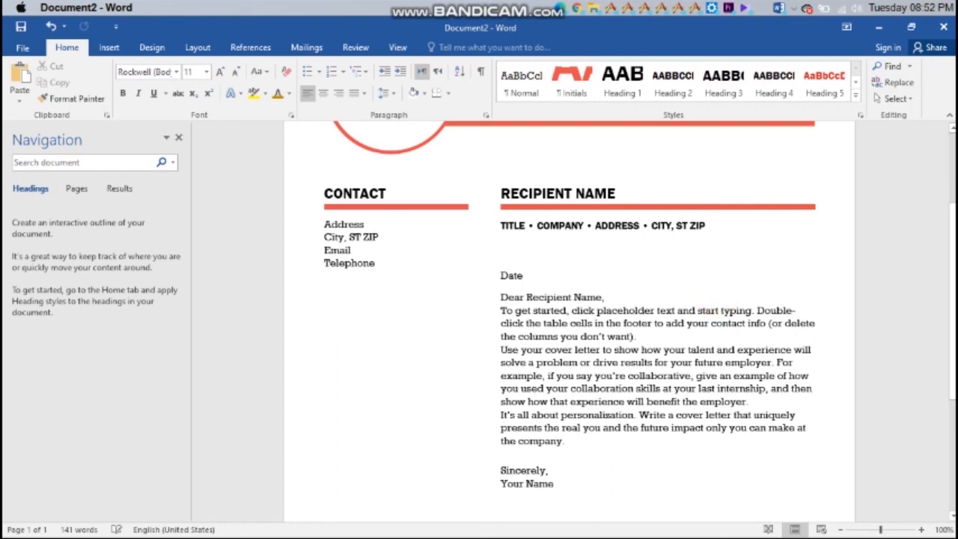
scroll(913, 447, down, 5)
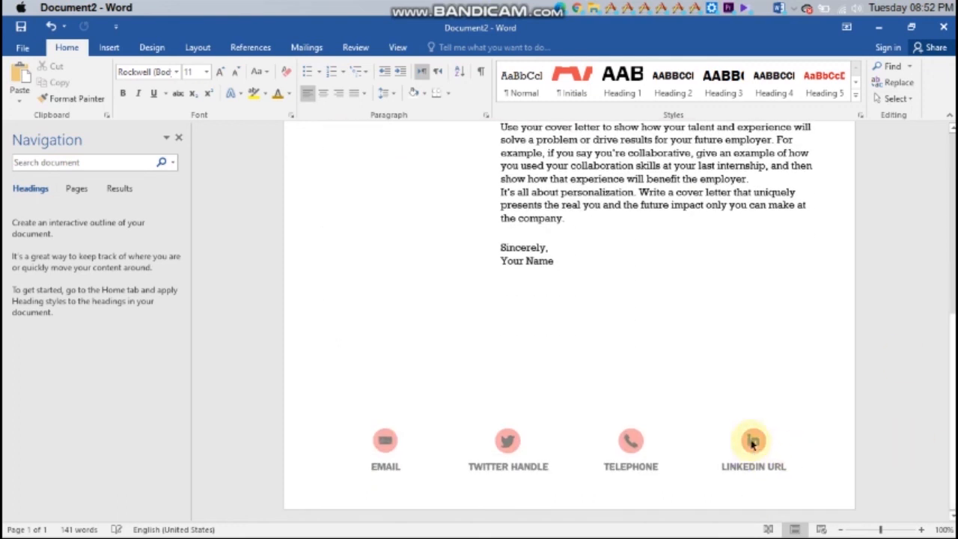
scroll(950, 224, up, 8)
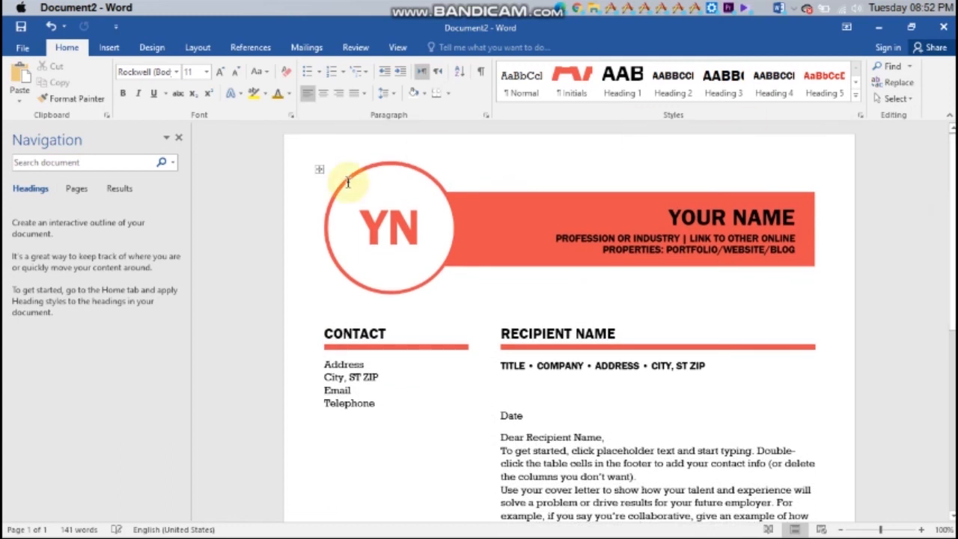
click(759, 15)
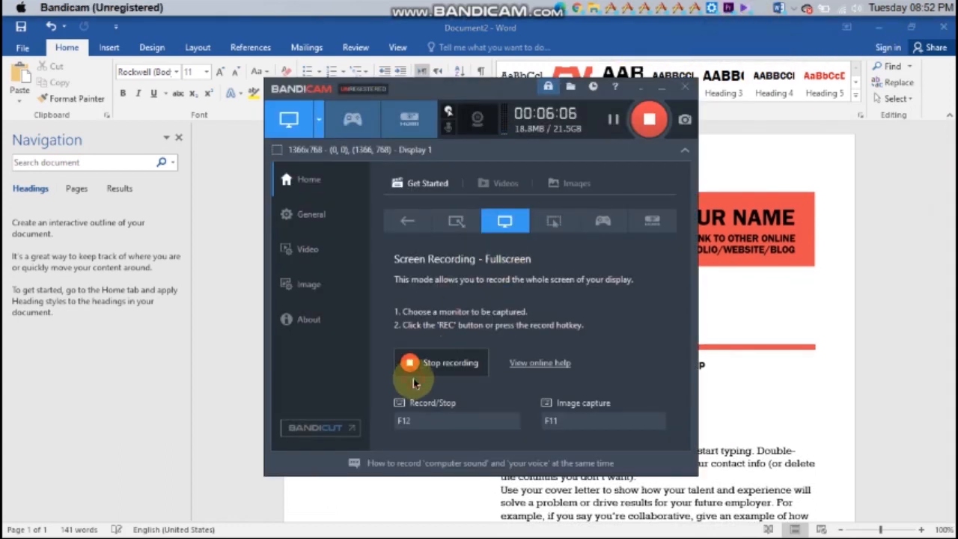